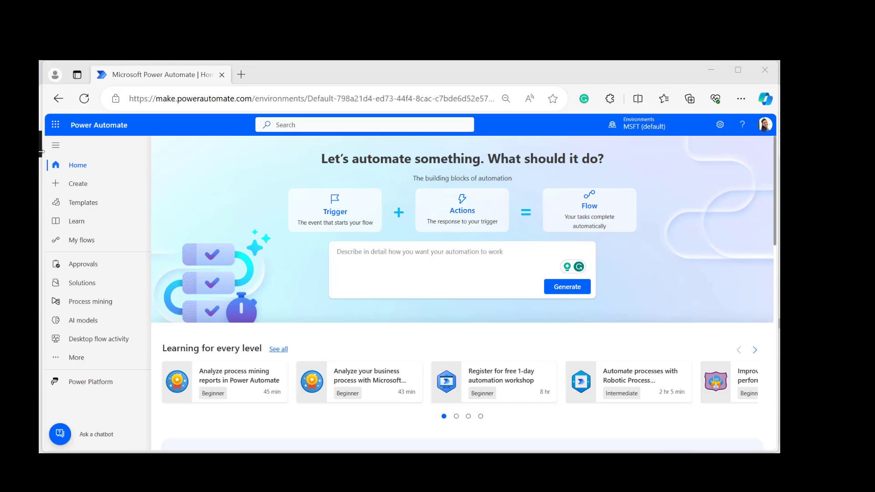
Step: Create an instant cloud flow from blank that uses the "Manually trigger a flow" trigger
{"action": "left_click", "coordinate": [75, 183]}
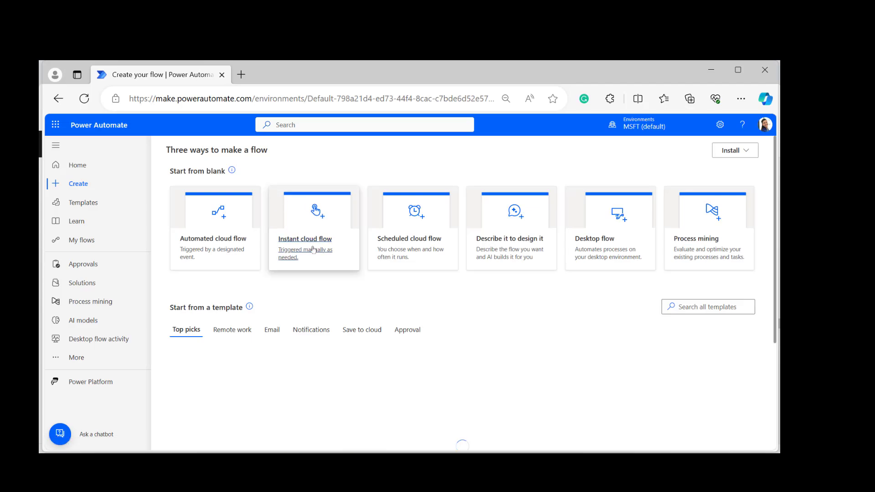
{"action": "left_click", "coordinate": [313, 250]}
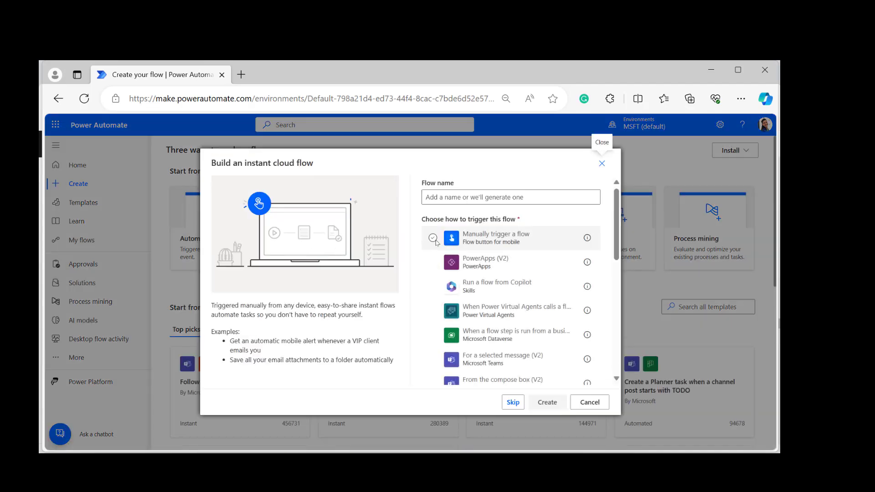
{"action": "left_click", "coordinate": [434, 239]}
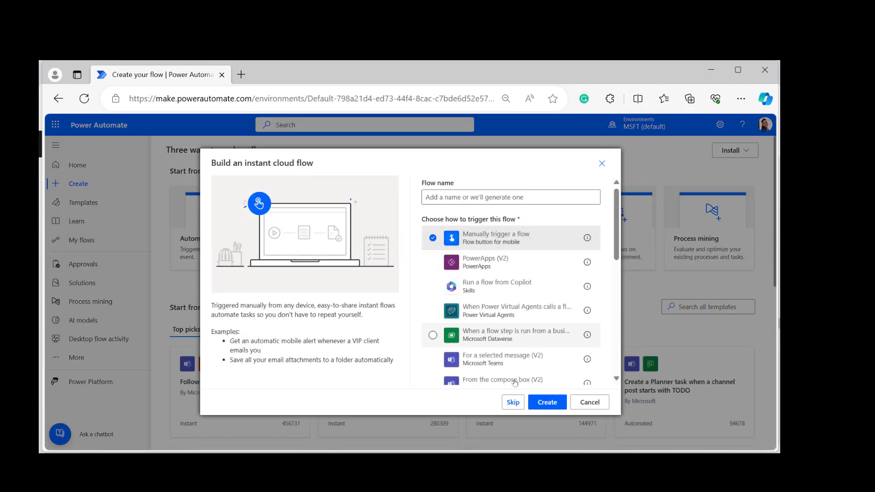
{"action": "left_click", "coordinate": [548, 403]}
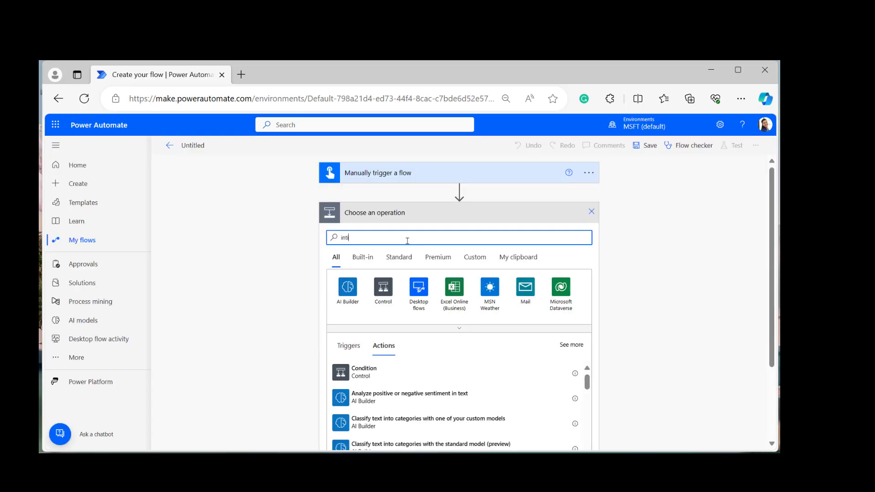
Step: Add an Initialize variable action with the variable name Date and the type String
{"action": "type", "text": "a"}
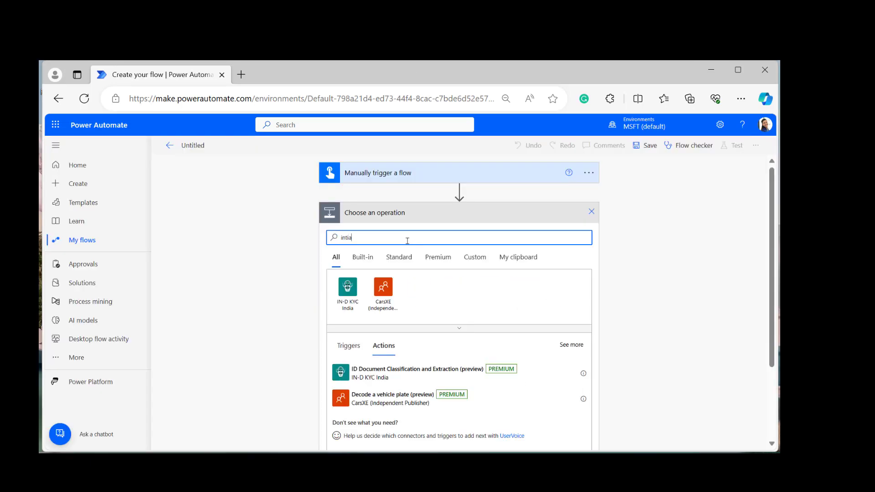
{"action": "type", "text": "l"}
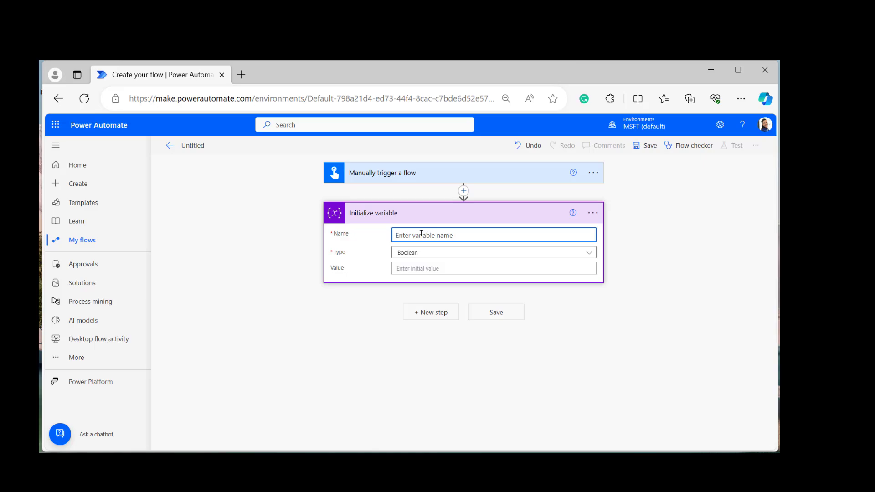
{"action": "type", "text": "date"}
{"action": "left_click", "coordinate": [447, 254]}
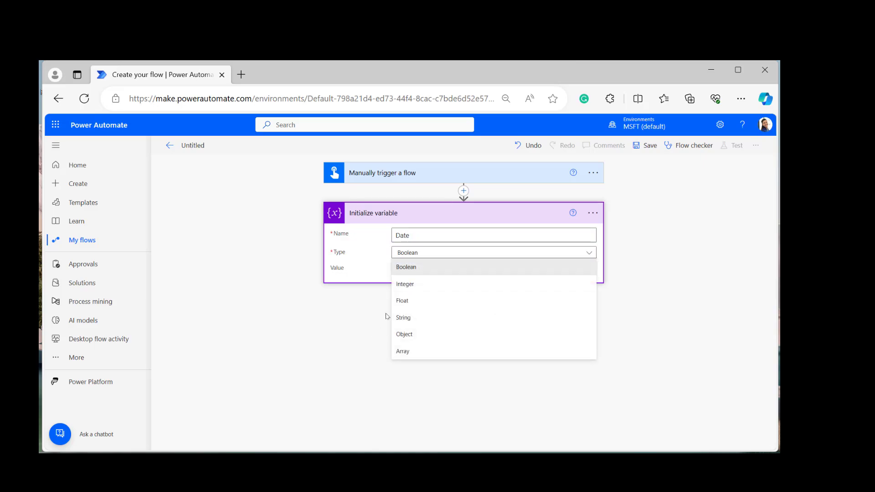
{"action": "left_click", "coordinate": [404, 318]}
Step: Set the Date variable's initial value to the expression formatDateTime(utcNow(),'MMMM')
{"action": "left_click", "coordinate": [410, 268]}
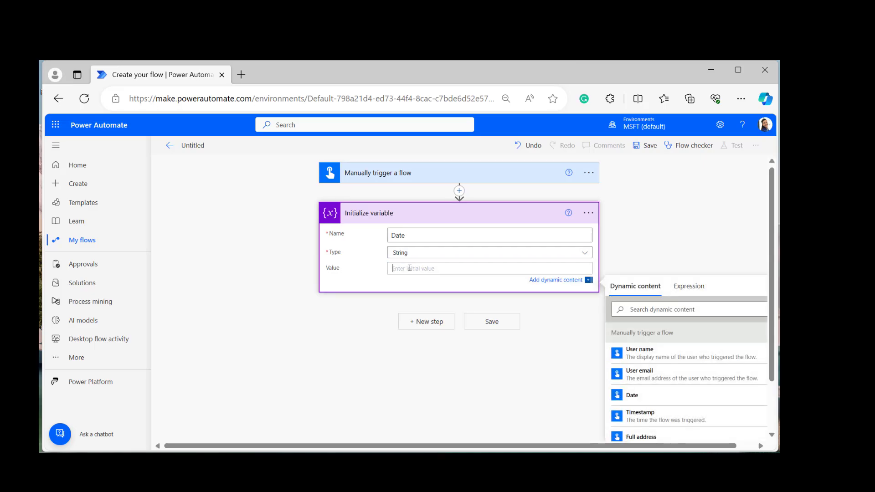
{"action": "left_click", "coordinate": [691, 287]}
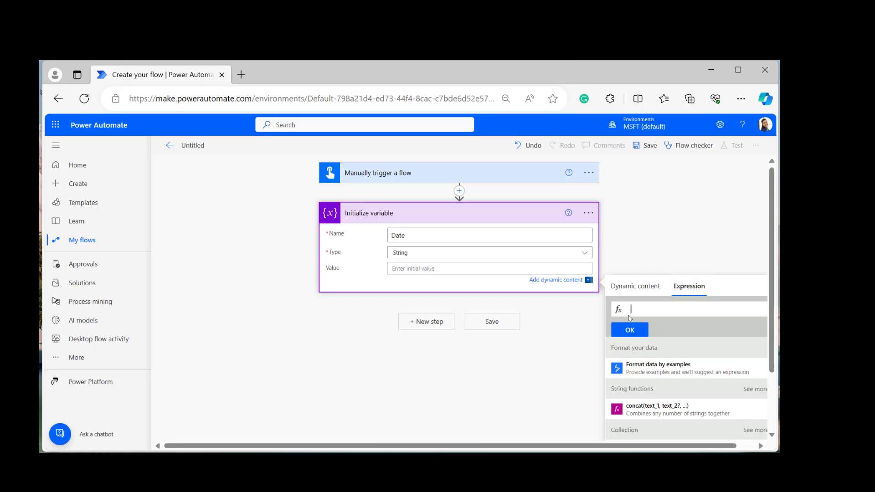
{"action": "type", "text": "fo"}
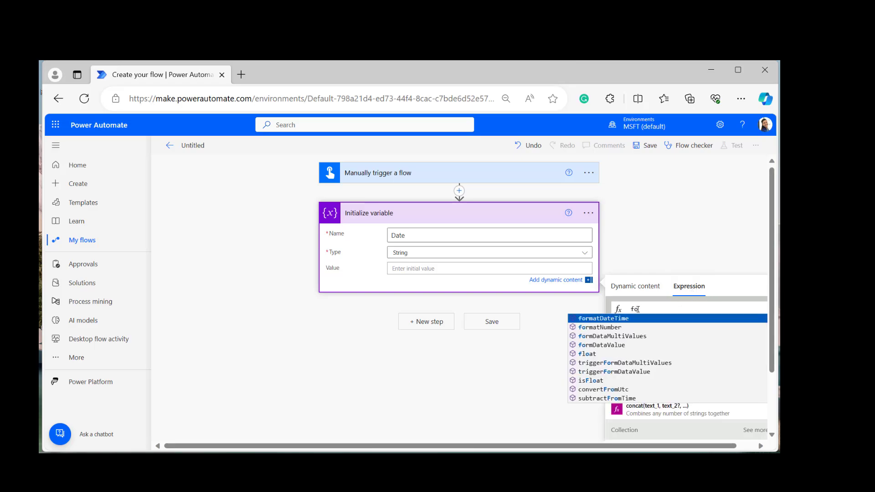
{"action": "left_click", "coordinate": [617, 319]}
{"action": "type", "text": "utc"}
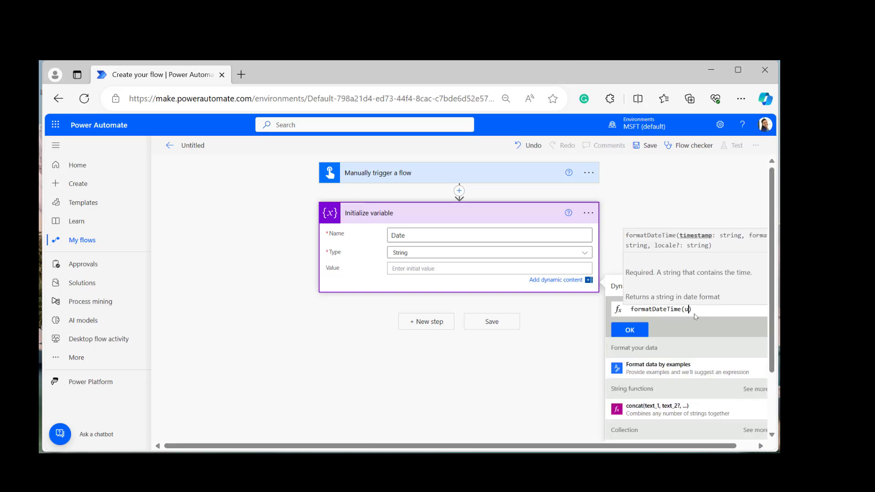
{"action": "left_click", "coordinate": [694, 318]}
{"action": "type", "text": ",'"}
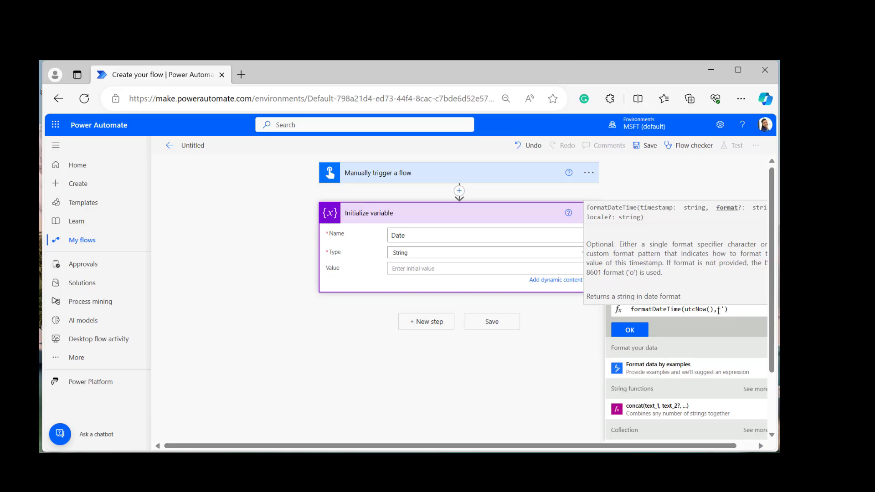
{"action": "type", "text": "MMMM"}
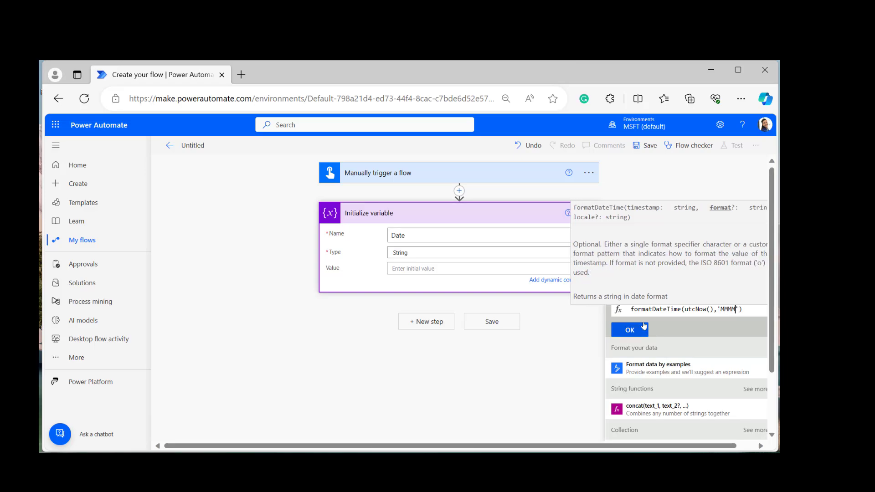
{"action": "left_click", "coordinate": [637, 333]}
Step: Add a Compose action after the variable and use the Date variable as its input
{"action": "left_click", "coordinate": [414, 323]}
{"action": "type", "text": "compose"}
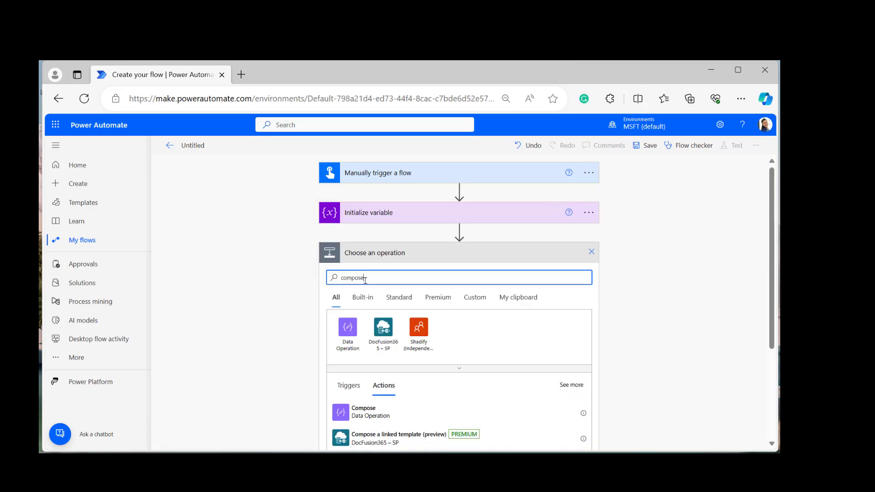
{"action": "left_click", "coordinate": [385, 416]}
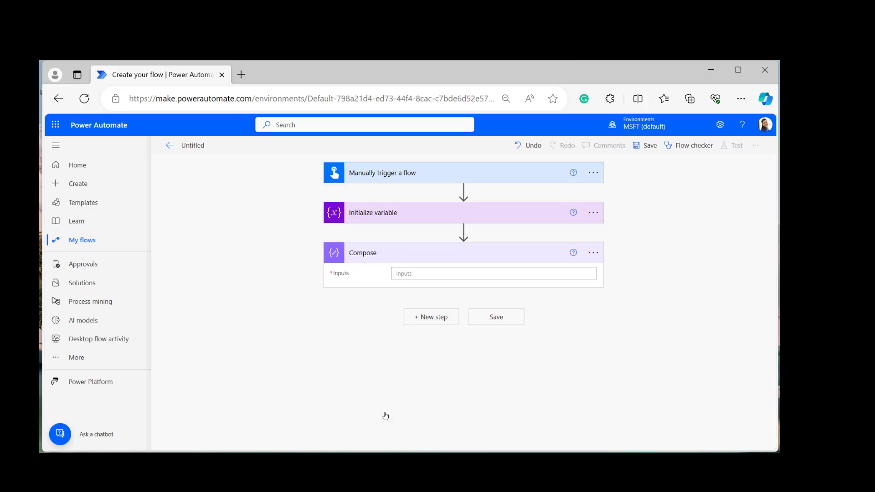
{"action": "left_click", "coordinate": [431, 278]}
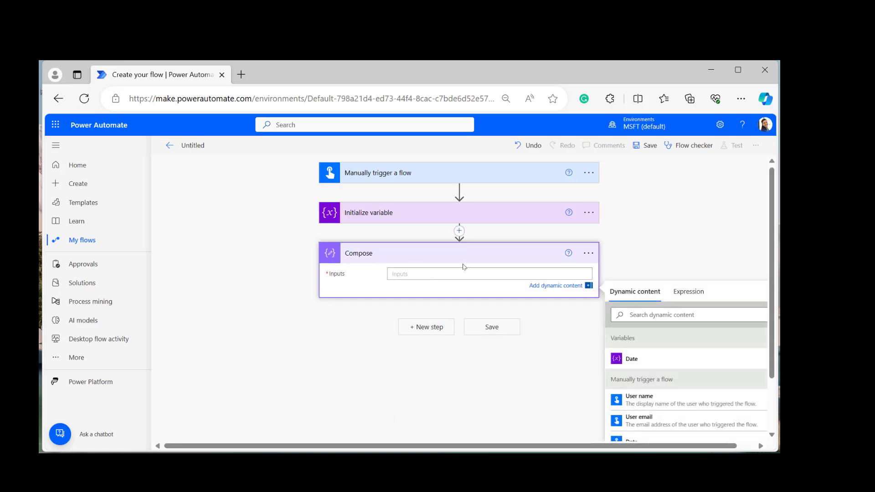
{"action": "left_click", "coordinate": [646, 362]}
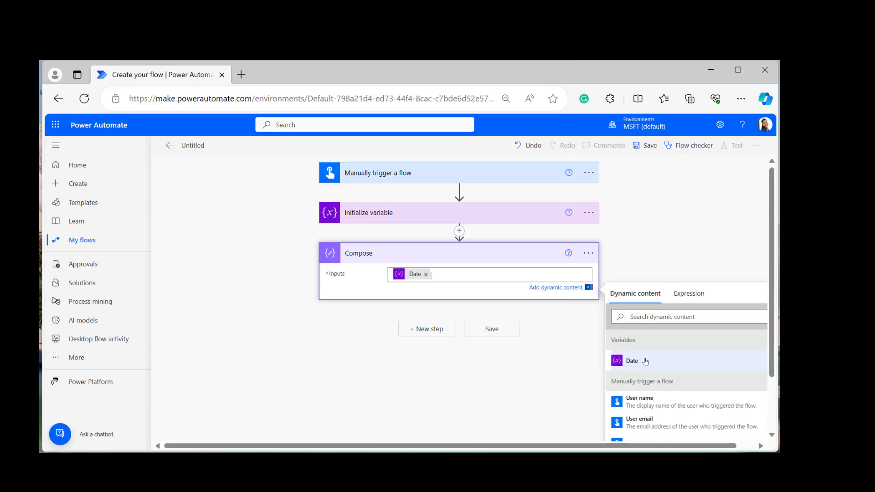
Step: Save the flow and run a manual test of it
{"action": "left_click", "coordinate": [646, 145]}
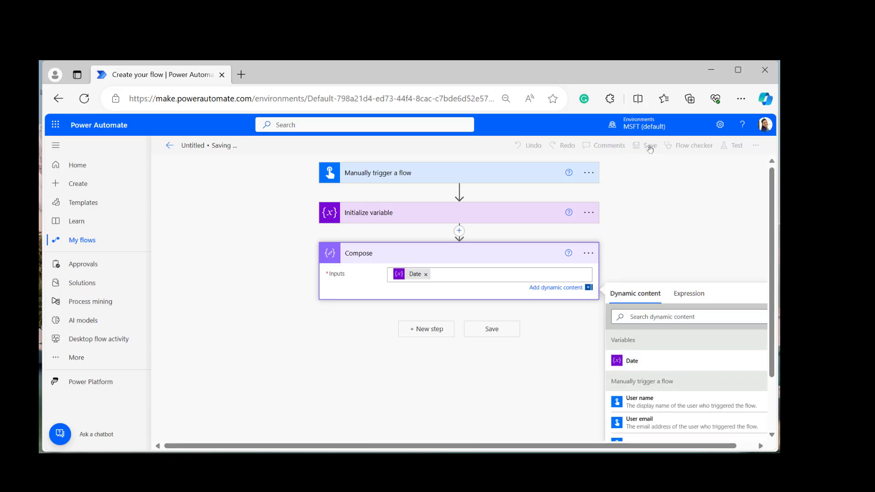
{"action": "left_click", "coordinate": [735, 145]}
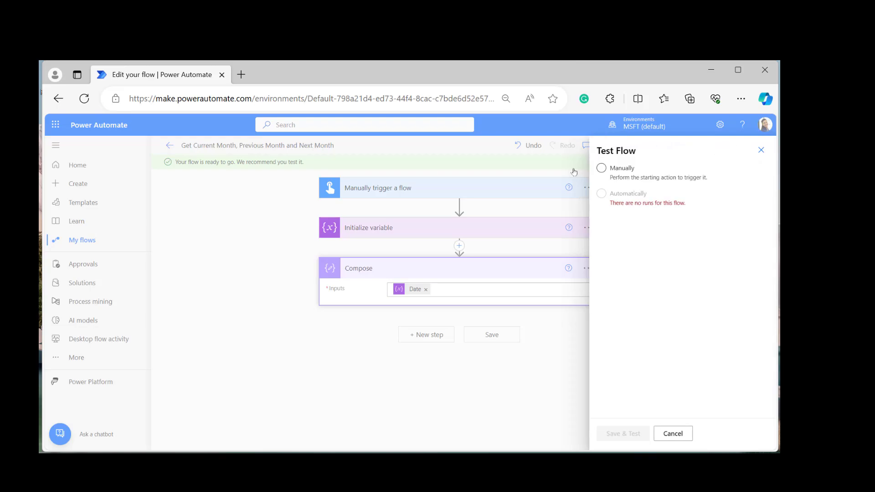
{"action": "left_click", "coordinate": [611, 170]}
{"action": "left_click", "coordinate": [621, 435]}
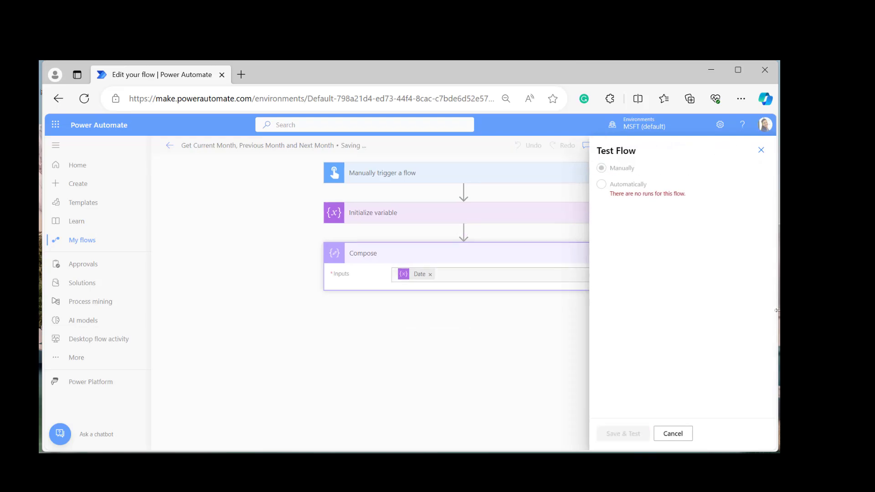
{"action": "left_click", "coordinate": [644, 435]}
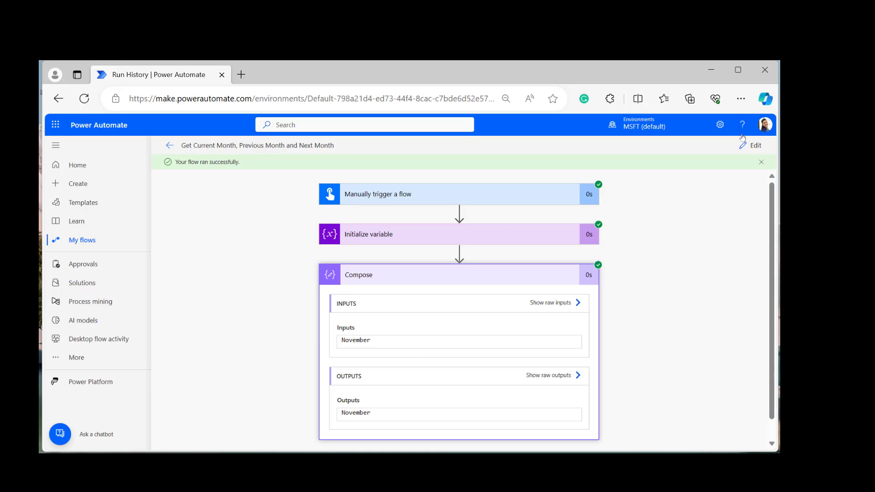
Step: Reopen the flow for editing, change the format in the Date variable's expression to 'MMM', and save the flow
{"action": "left_click", "coordinate": [753, 146]}
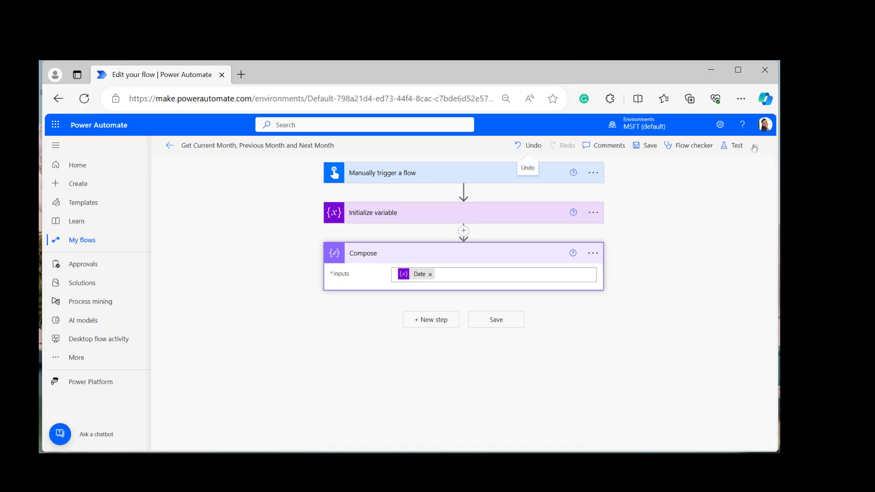
{"action": "left_click", "coordinate": [427, 220]}
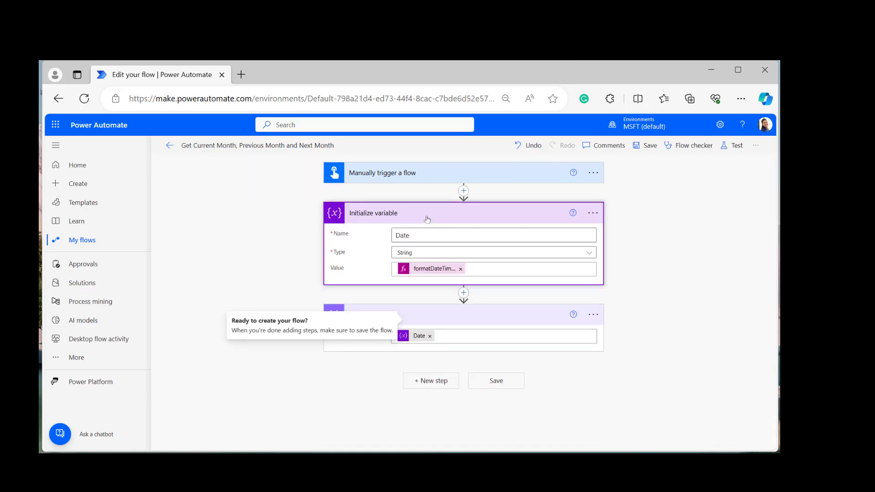
{"action": "left_click", "coordinate": [430, 269]}
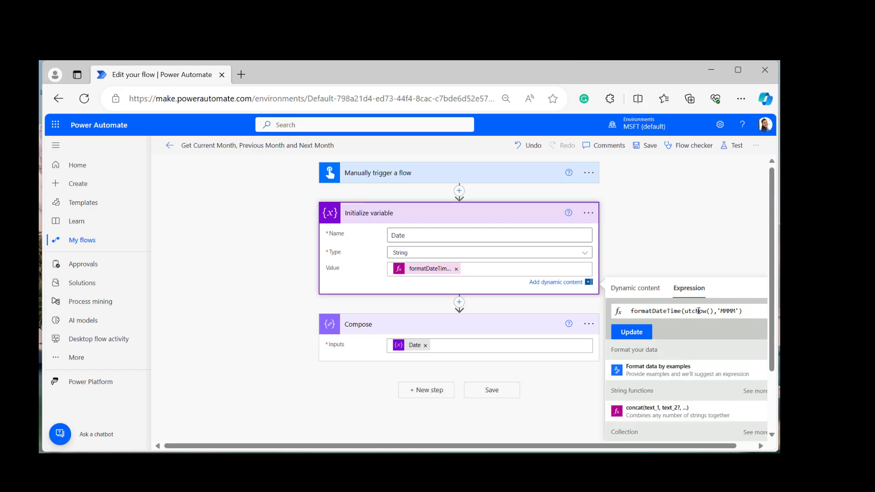
{"action": "left_click_drag", "start_coordinate": [721, 312], "coordinate": [736, 312]}
{"action": "type", "text": "MMM"}
{"action": "left_click", "coordinate": [631, 333]}
{"action": "left_click", "coordinate": [647, 145]}
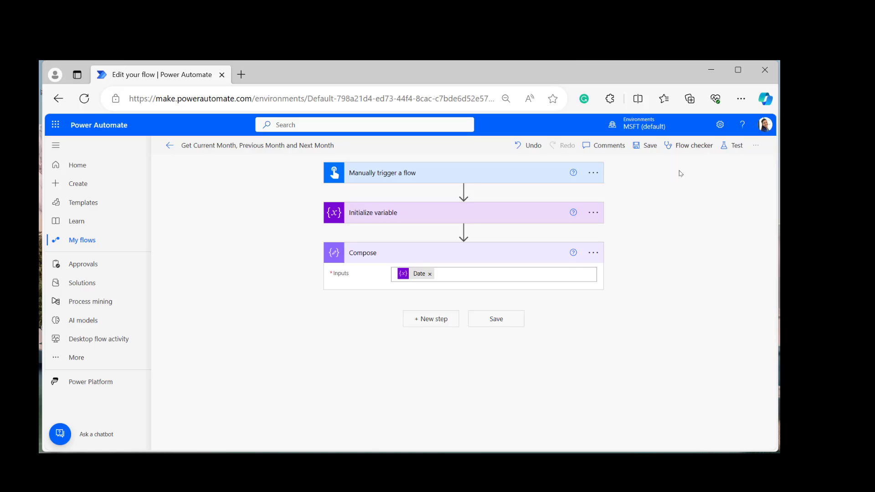
Step: Change the format in the Date variable's expression to 'MM', then save and test the flow to inspect the Compose action's output
{"action": "left_click", "coordinate": [437, 219]}
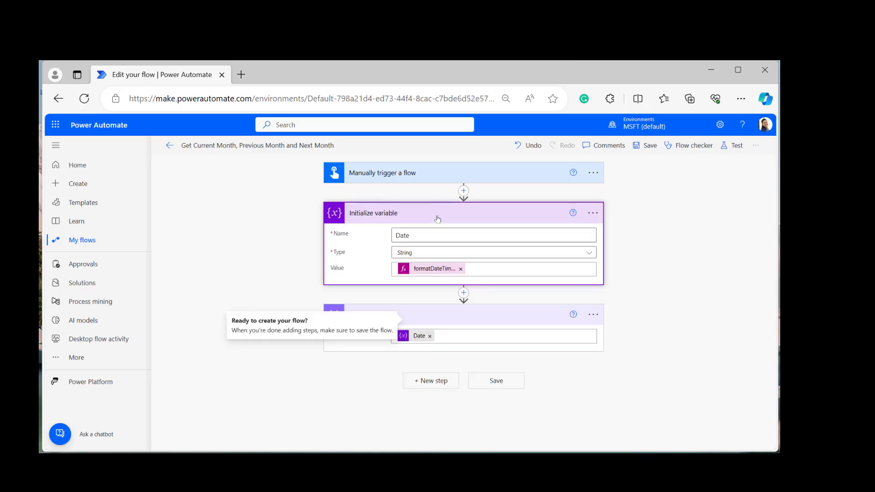
{"action": "left_click", "coordinate": [430, 268]}
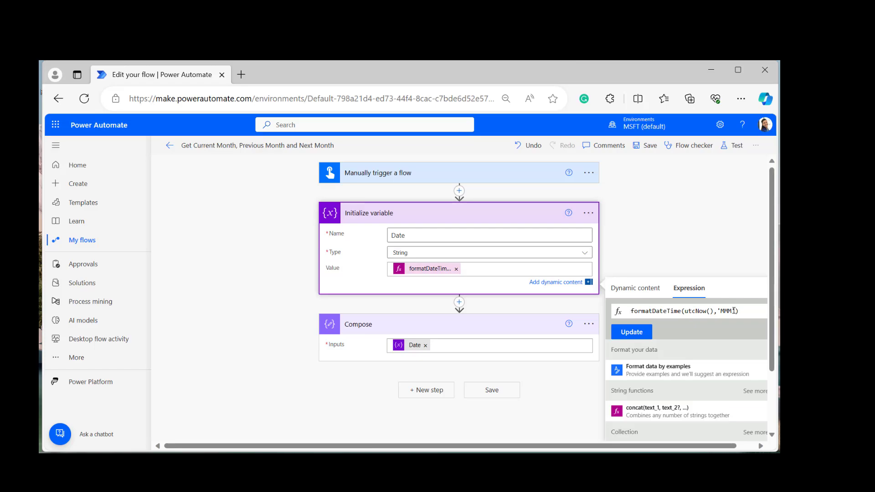
{"action": "left_click", "coordinate": [735, 311]}
{"action": "key", "text": "BackSpace"}
{"action": "left_click", "coordinate": [637, 335]}
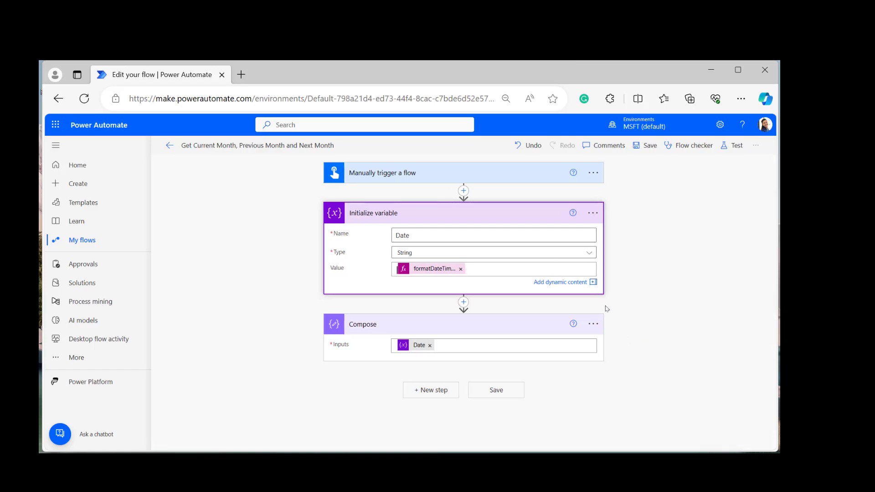
{"action": "left_click", "coordinate": [650, 145]}
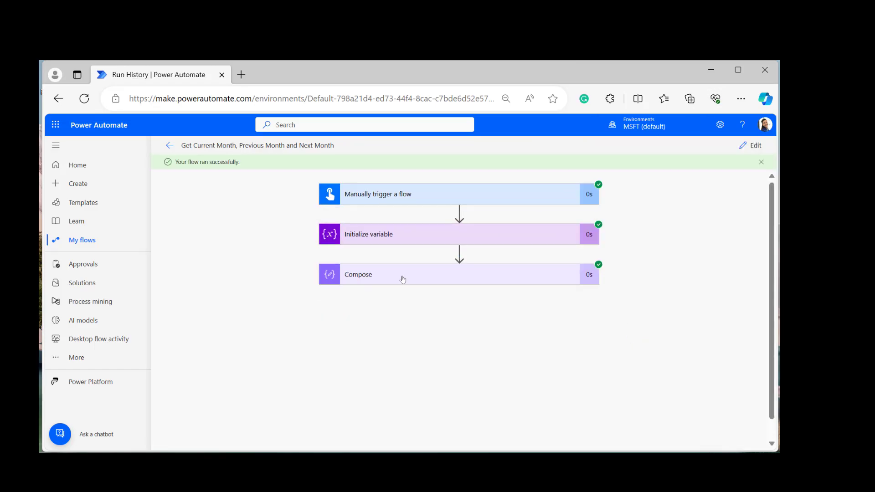
{"action": "left_click", "coordinate": [403, 279]}
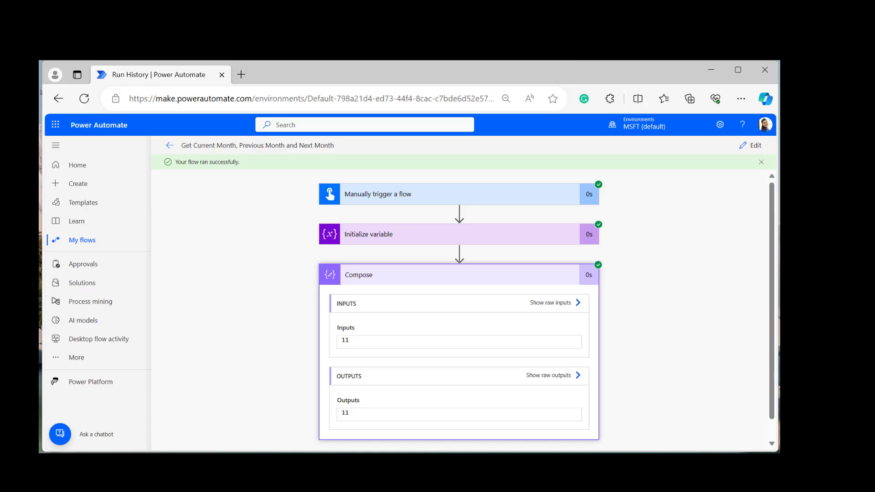
Step: Reopen the flow for editing and remove the existing formatDateTime expression from the Date variable's value
{"action": "left_click", "coordinate": [753, 146]}
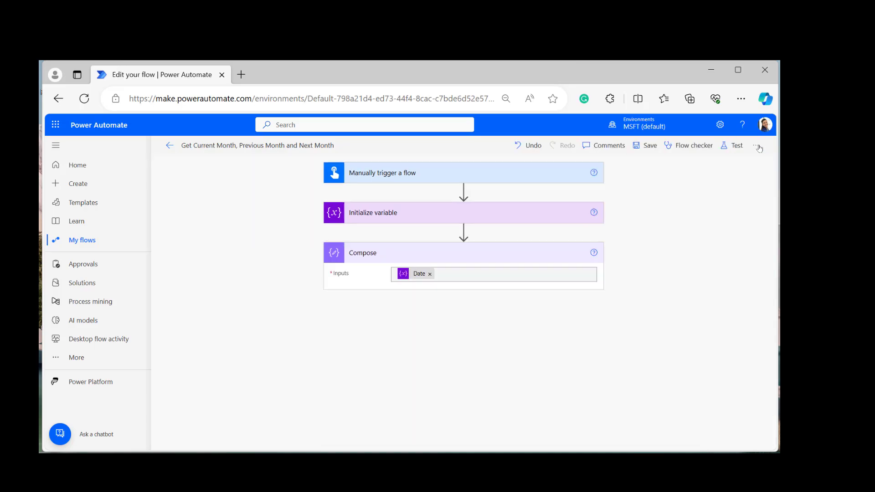
{"action": "left_click", "coordinate": [420, 214]}
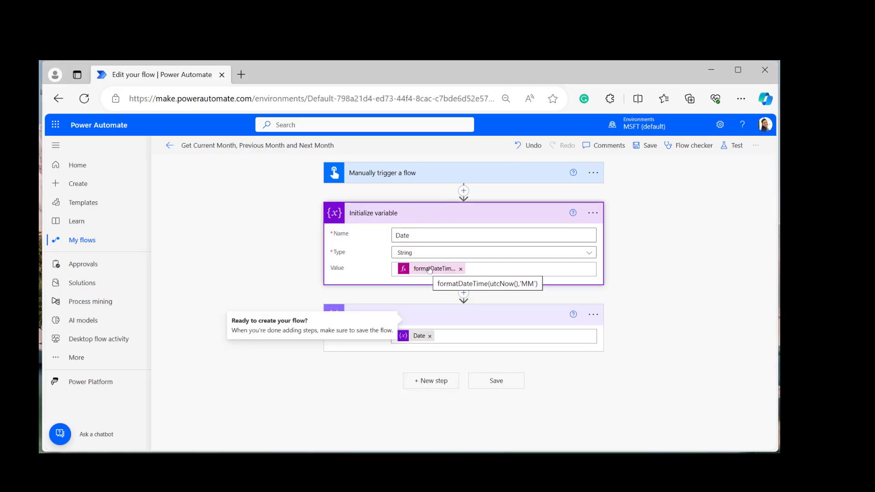
{"action": "left_click", "coordinate": [430, 270]}
{"action": "left_click", "coordinate": [444, 269]}
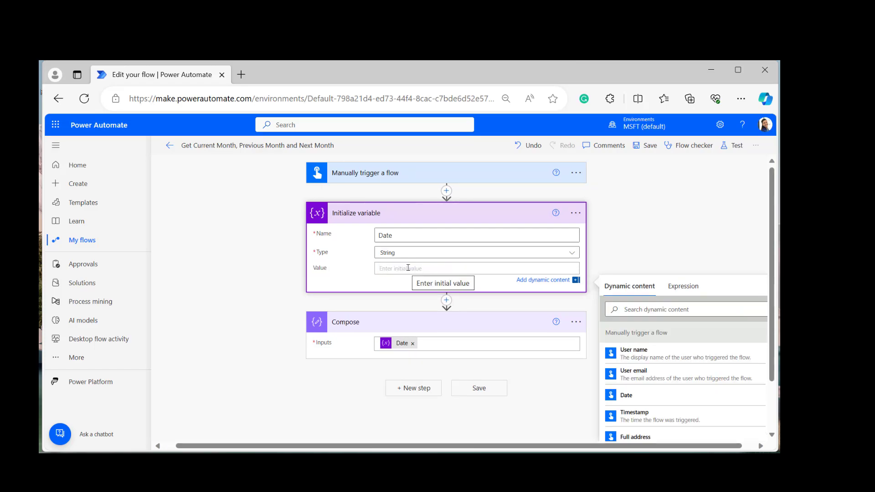
Step: Set the Date variable's value to the expression addToTime(utcNow(),-1,'month','MMMM'), then save and test the flow
{"action": "left_click", "coordinate": [676, 290]}
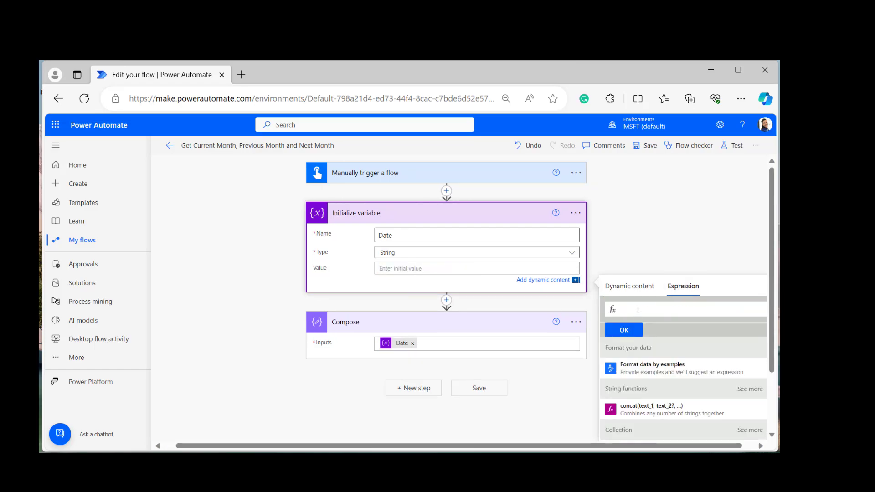
{"action": "type", "text": "addToTime("}
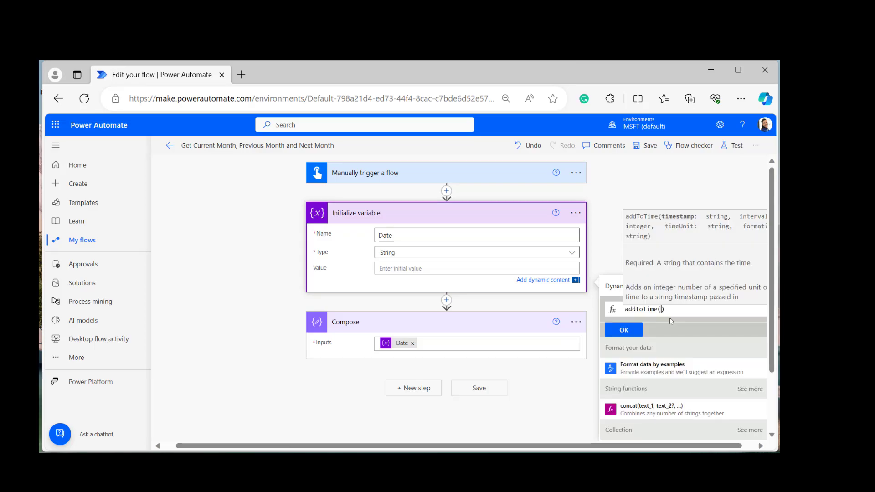
{"action": "type", "text": "utcNow()"}
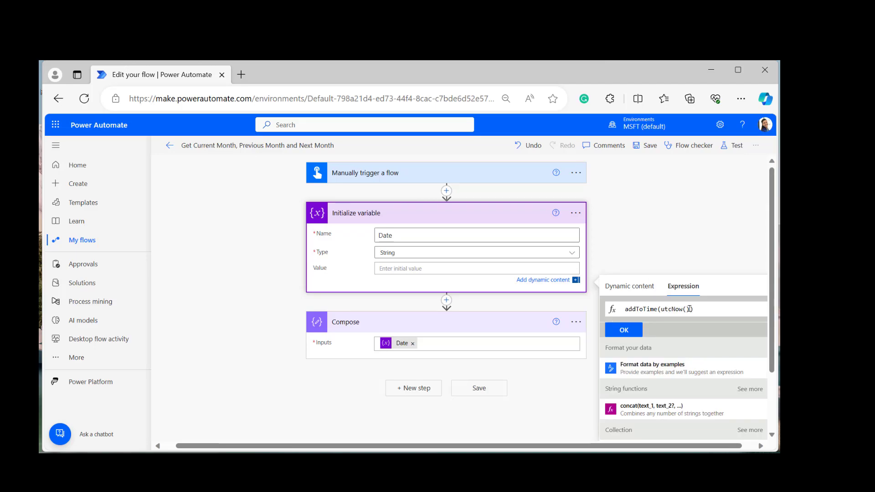
{"action": "type", "text": ", -"}
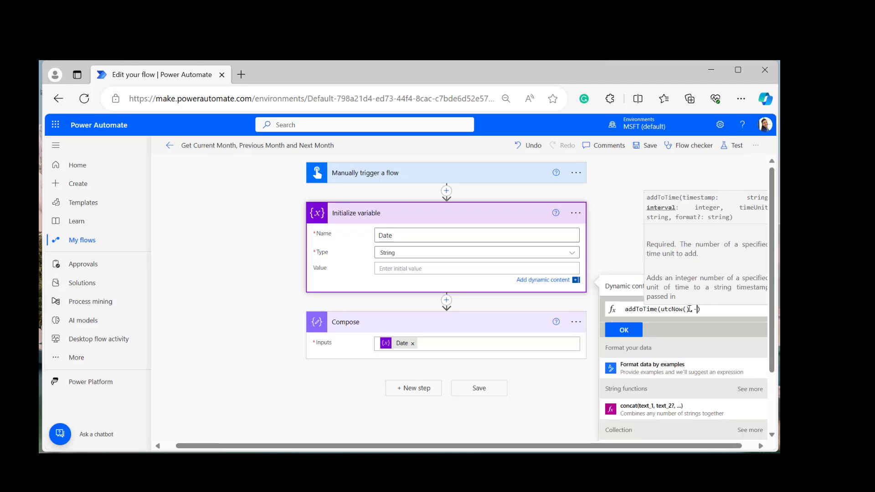
{"action": "type", "text": "1,'"}
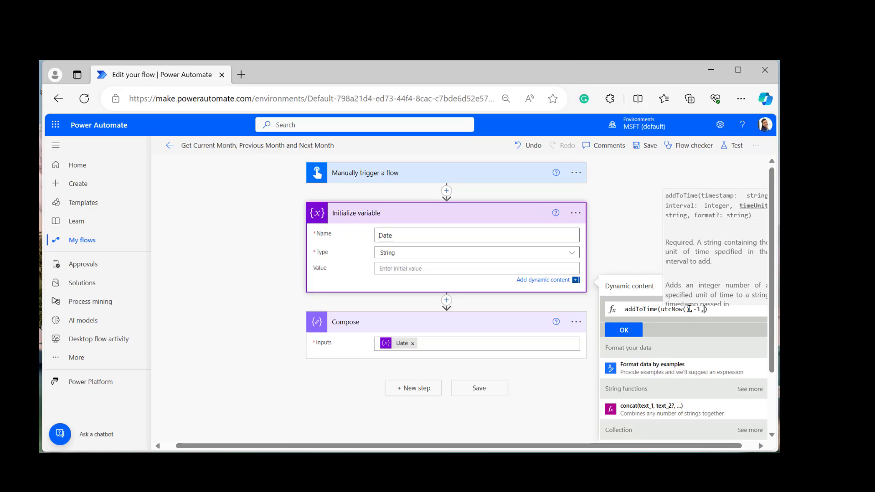
{"action": "type", "text": "month"}
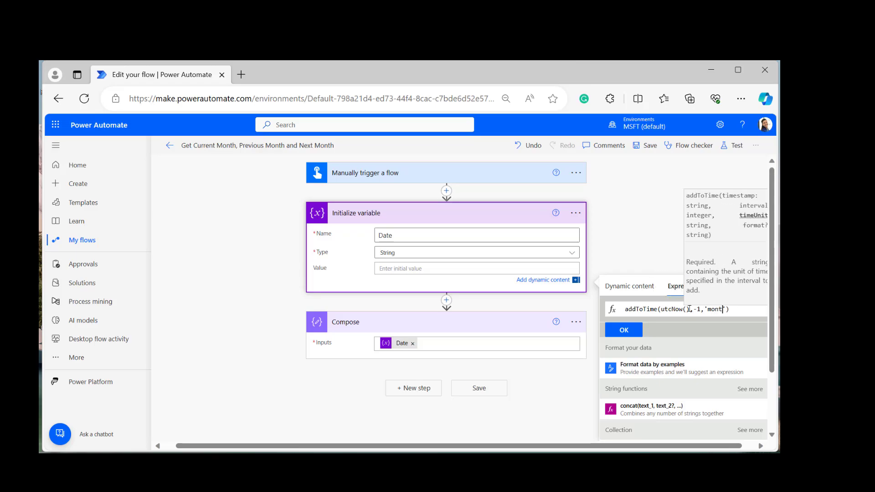
{"action": "left_click", "coordinate": [729, 310]}
{"action": "type", "text": ","}
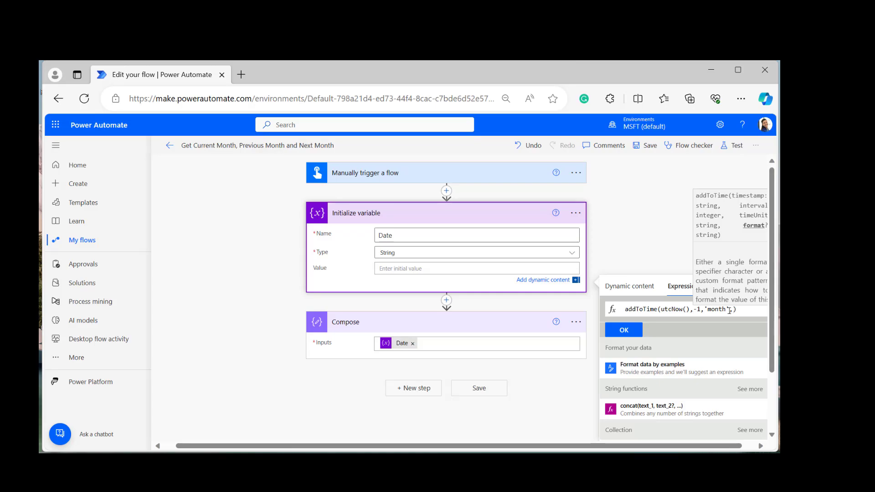
{"action": "type", "text": "'"}
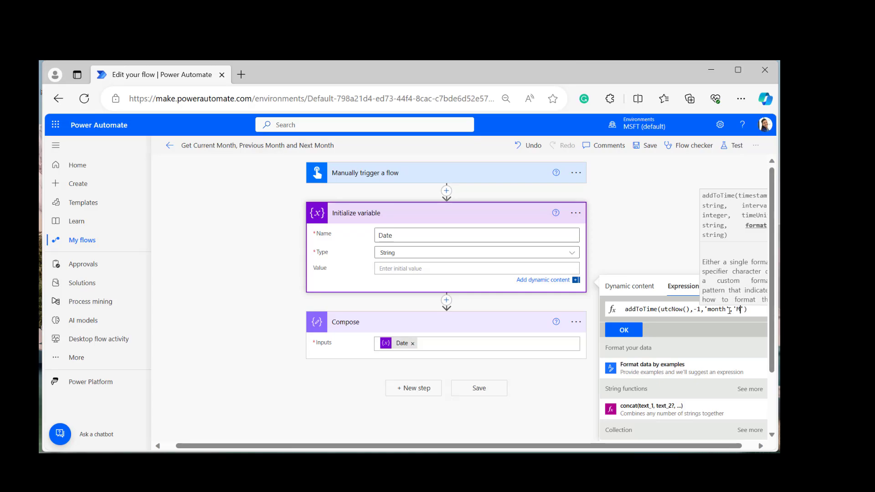
{"action": "type", "text": "MMMM"}
{"action": "left_click", "coordinate": [631, 332]}
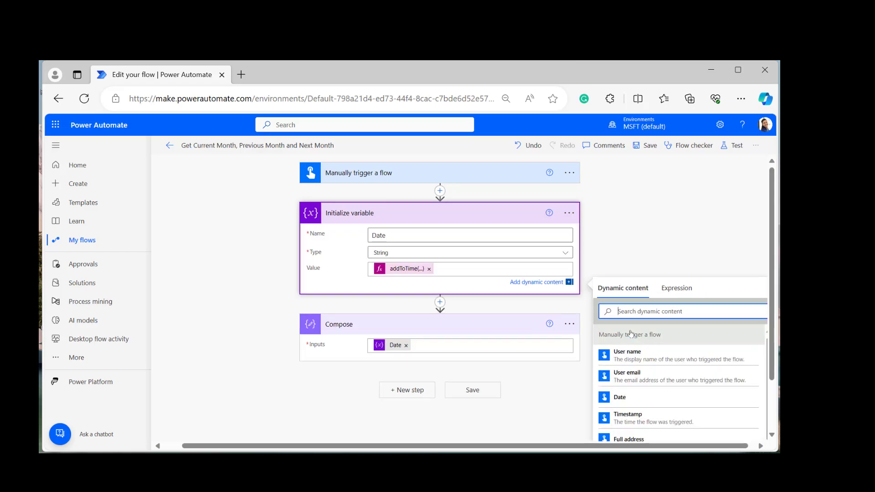
{"action": "left_click", "coordinate": [645, 145]}
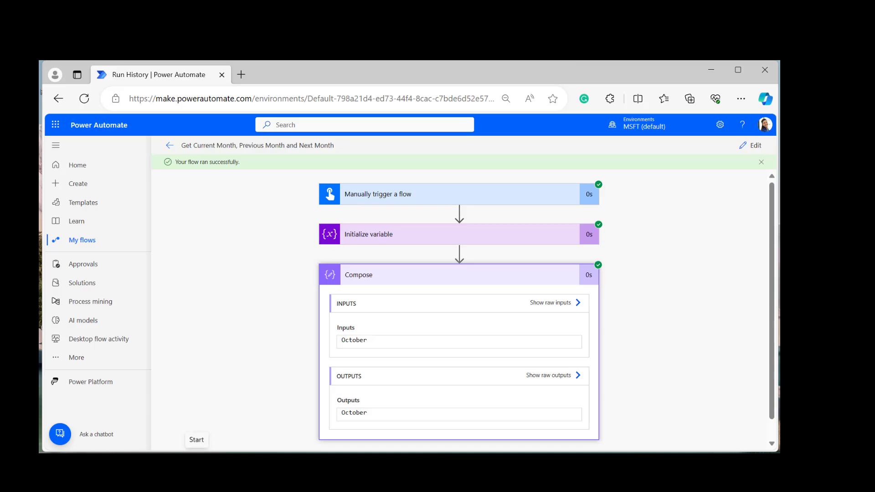
Step: Reopen the flow for editing, change the interval in the Date variable's addToTime expression to 1, and save the flow
{"action": "left_click", "coordinate": [753, 146]}
{"action": "left_click", "coordinate": [424, 271]}
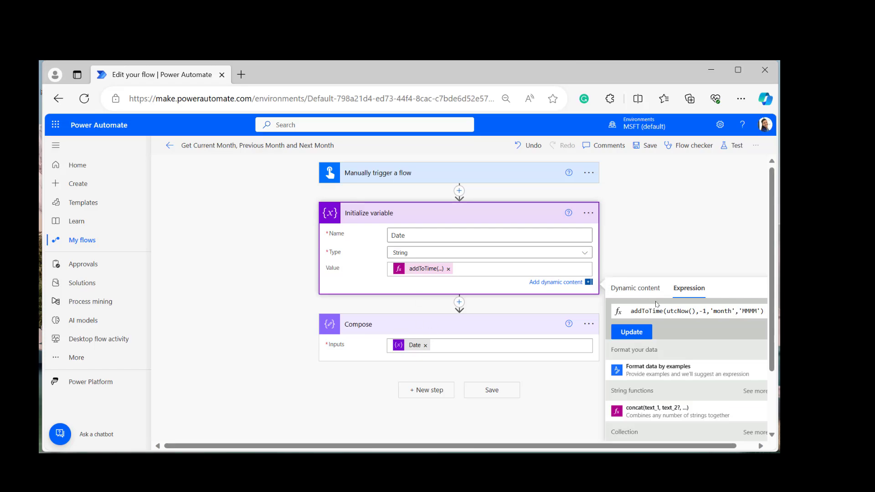
{"action": "left_click", "coordinate": [703, 311]}
{"action": "key", "text": "BackSpace"}
{"action": "left_click", "coordinate": [634, 332]}
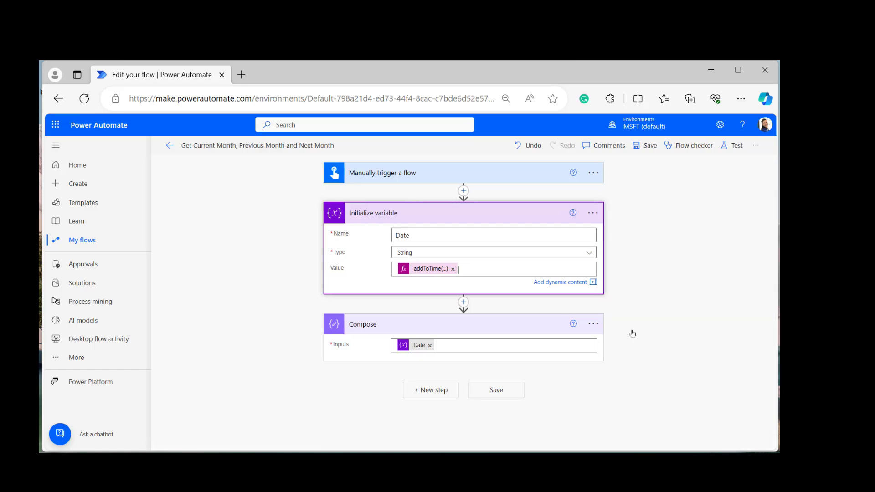
{"action": "left_click", "coordinate": [646, 146]}
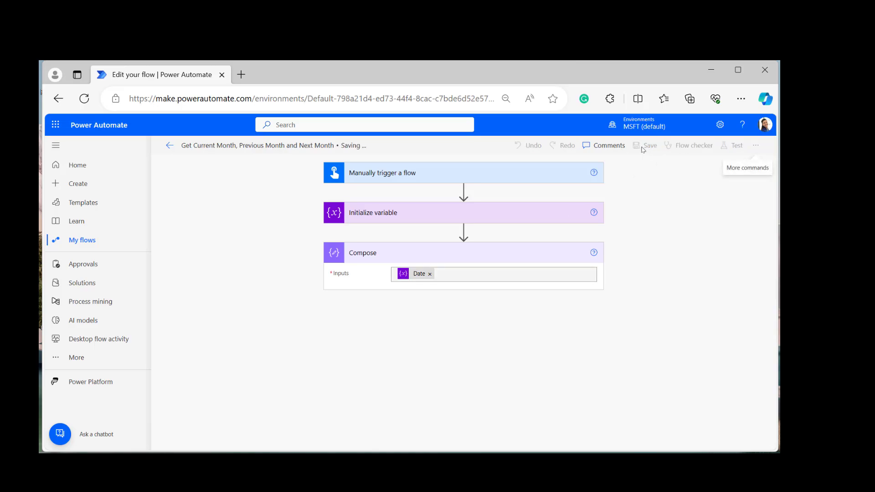